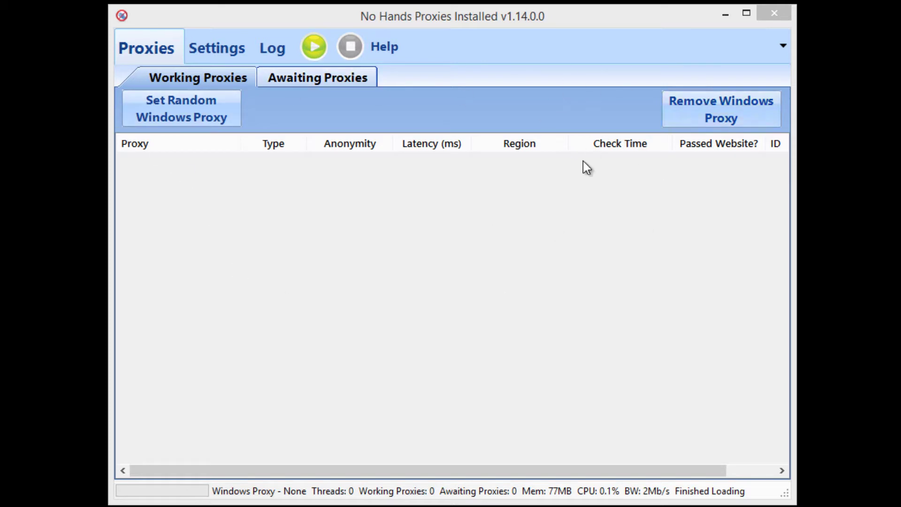
# - Show the Settings page with the Auto Software Setup presets in No Hands Proxies
pyautogui.click(213, 52)
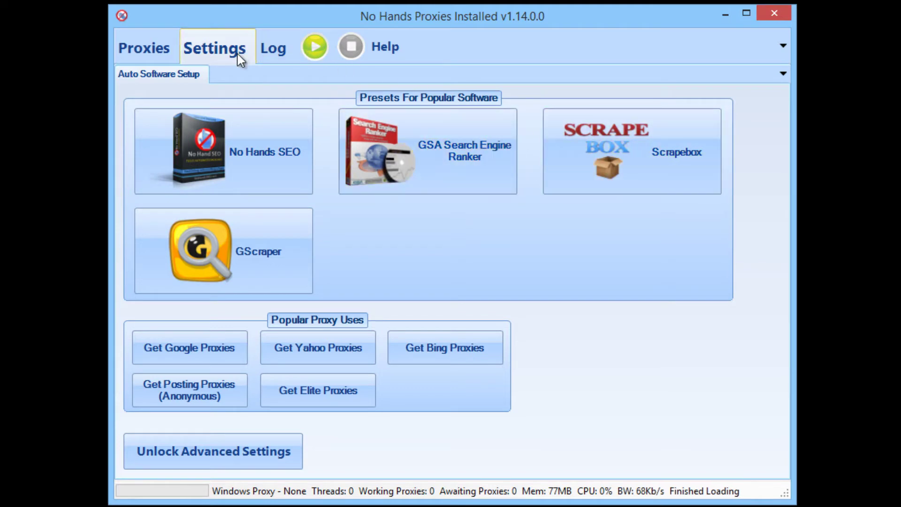
# - Apply and confirm the GSA Search Engine Ranker preset, start proxy harvesting, and view the Log
pyautogui.click(431, 154)
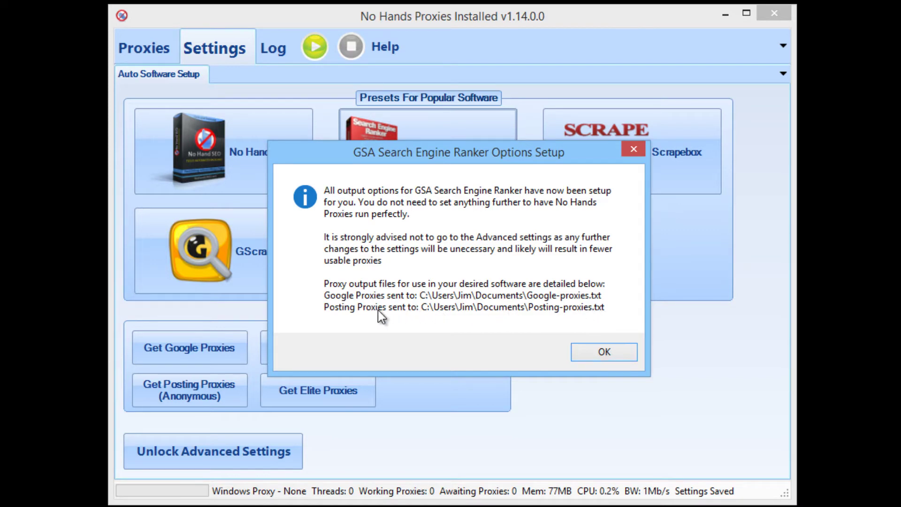
pyautogui.click(604, 352)
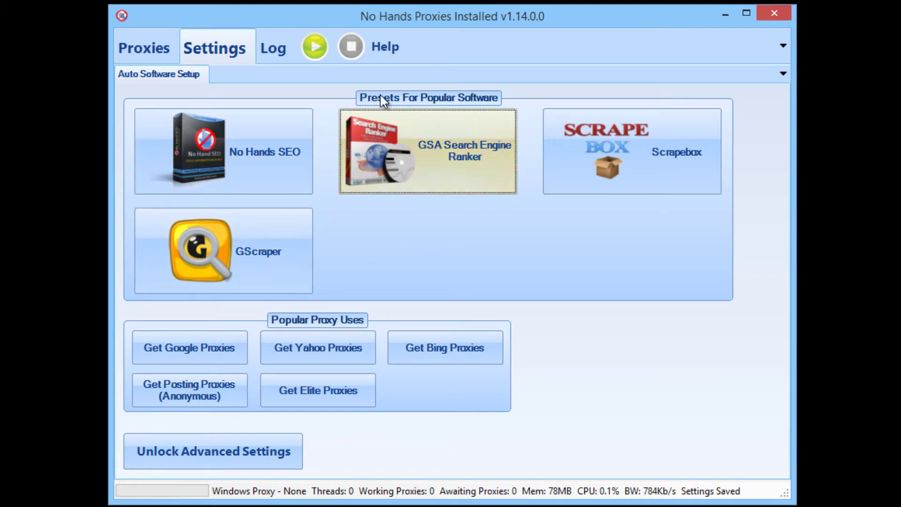
pyautogui.click(308, 46)
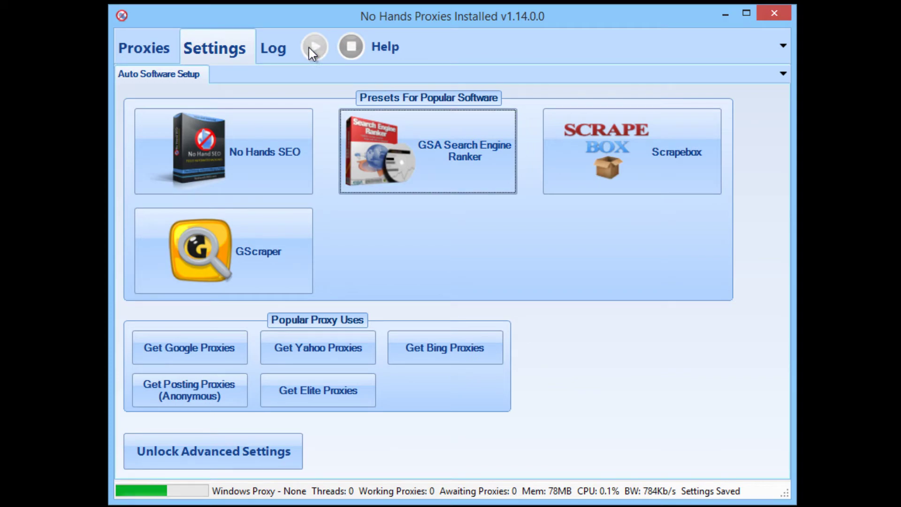
pyautogui.click(278, 49)
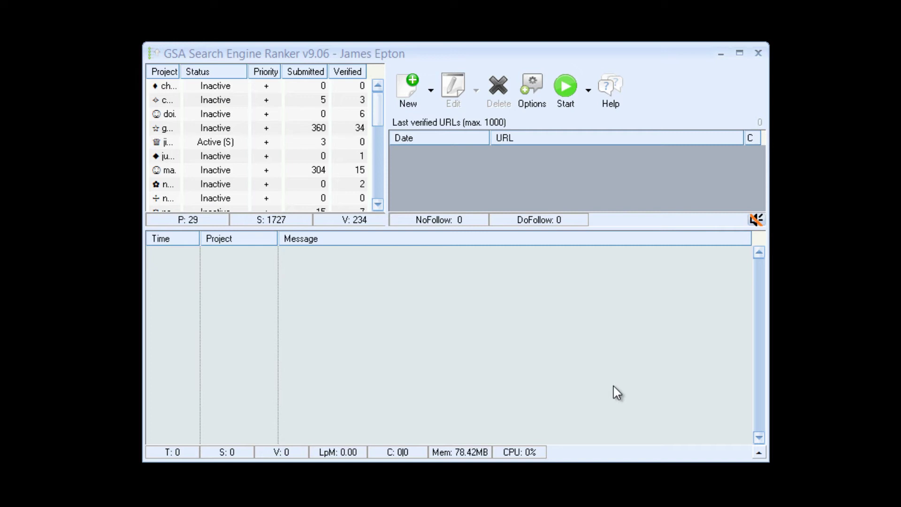
# - Enable proxies for search engines, submissions and public PR checking, disabling banned proxies
pyautogui.click(532, 87)
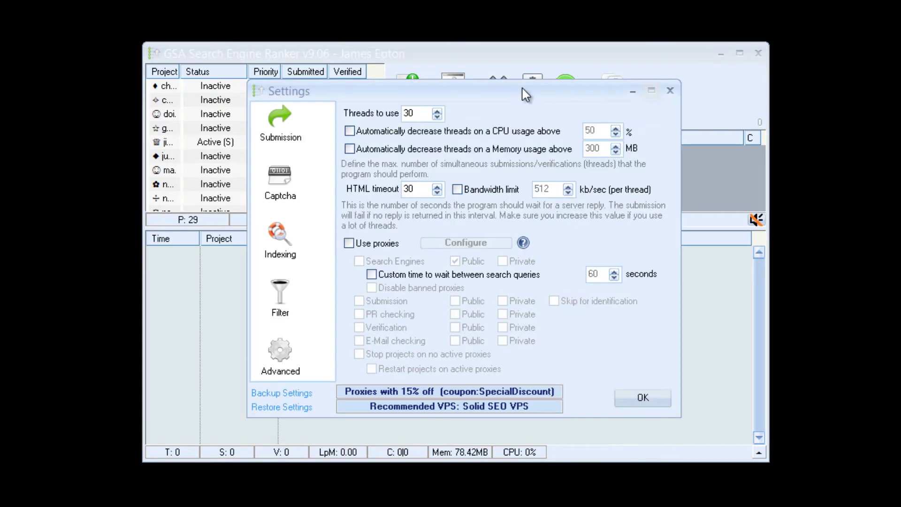
pyautogui.click(350, 243)
pyautogui.click(365, 264)
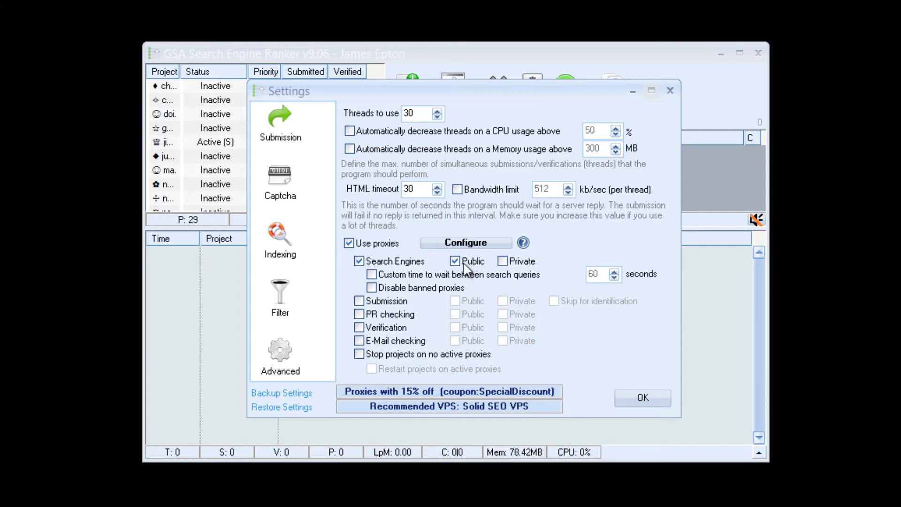
pyautogui.click(372, 288)
pyautogui.click(359, 301)
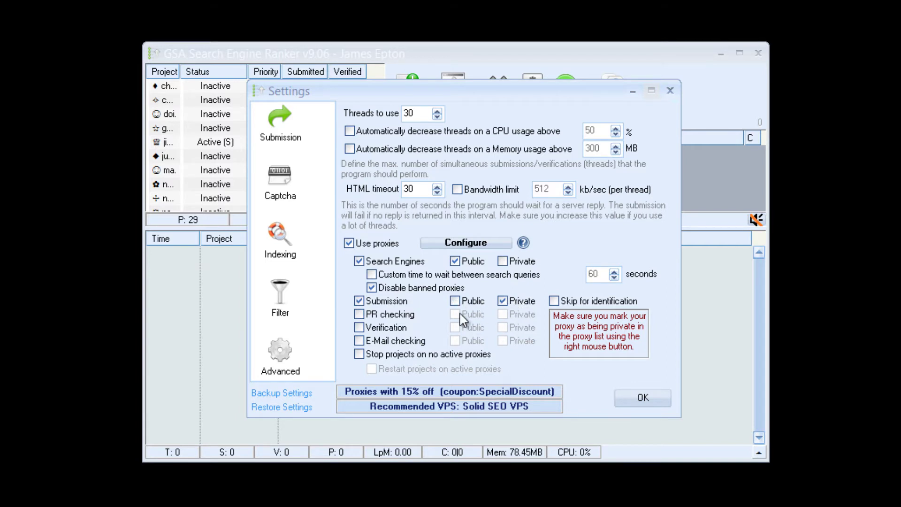
pyautogui.click(359, 314)
pyautogui.click(455, 315)
# - Leave verification and e-mail checking proxy-free; stop projects without active proxies, restart when available
pyautogui.click(370, 330)
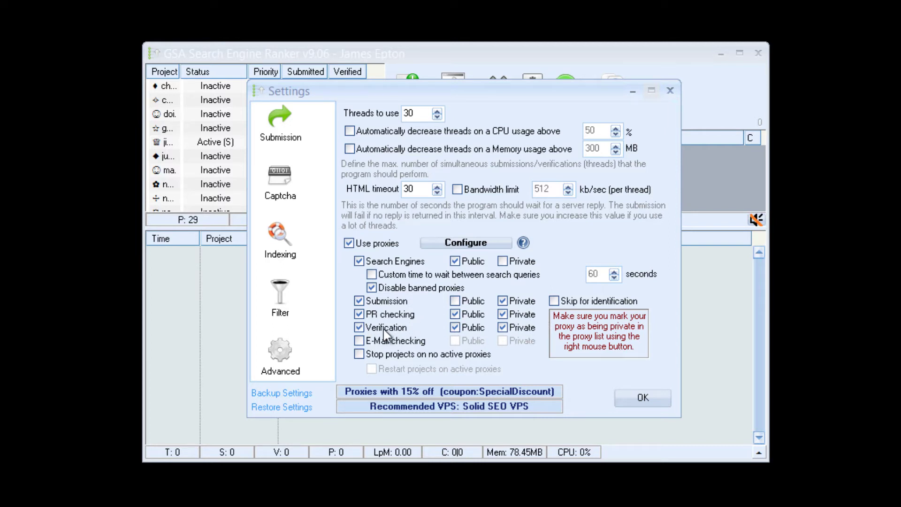
pyautogui.click(393, 331)
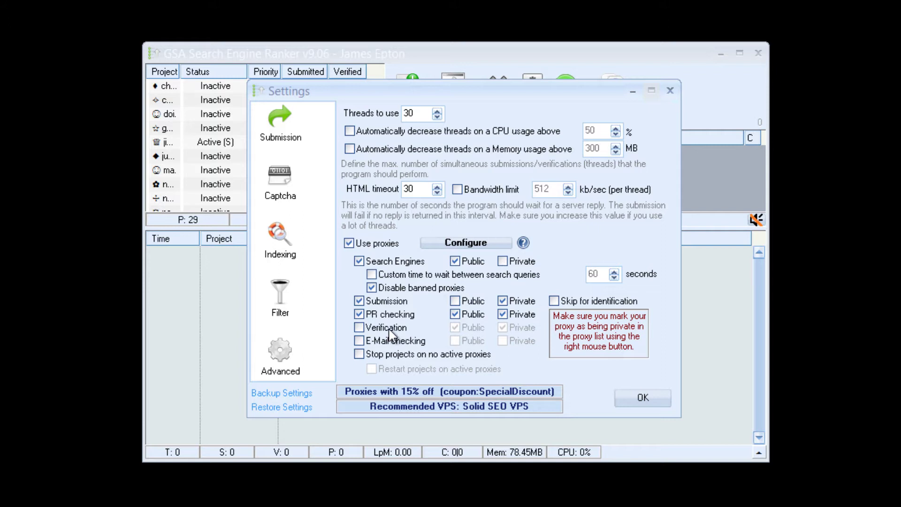
pyautogui.click(360, 341)
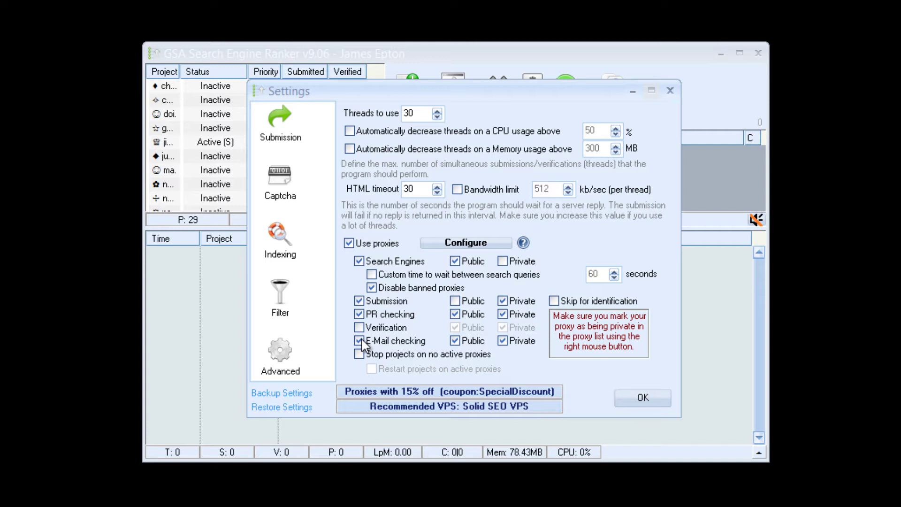
pyautogui.click(361, 343)
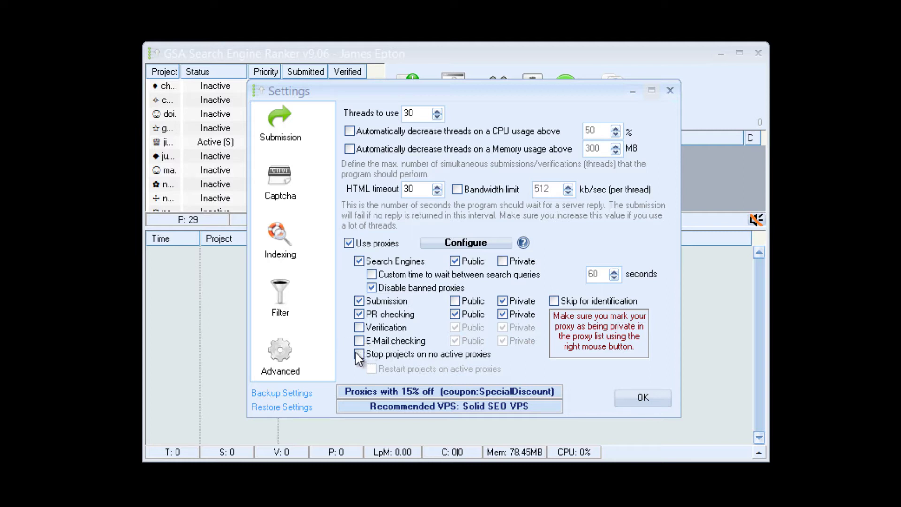
pyautogui.click(359, 355)
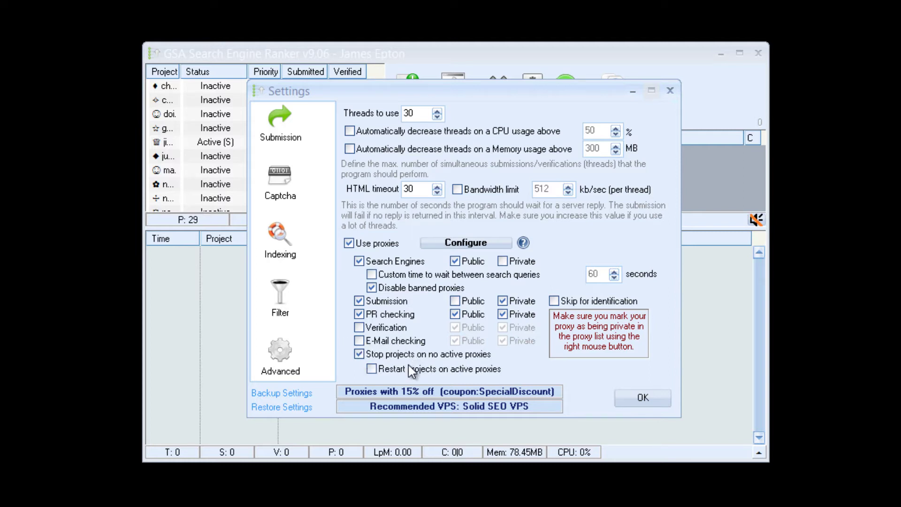
pyautogui.click(374, 369)
# - Open Configure > Add/Edit ProxySites and choose Add > Single for a new proxy source
pyautogui.click(446, 248)
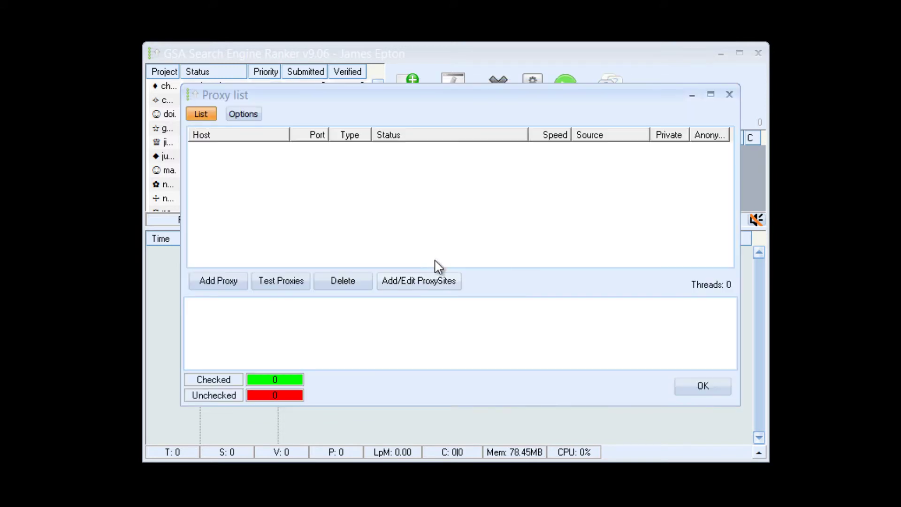
pyautogui.click(417, 281)
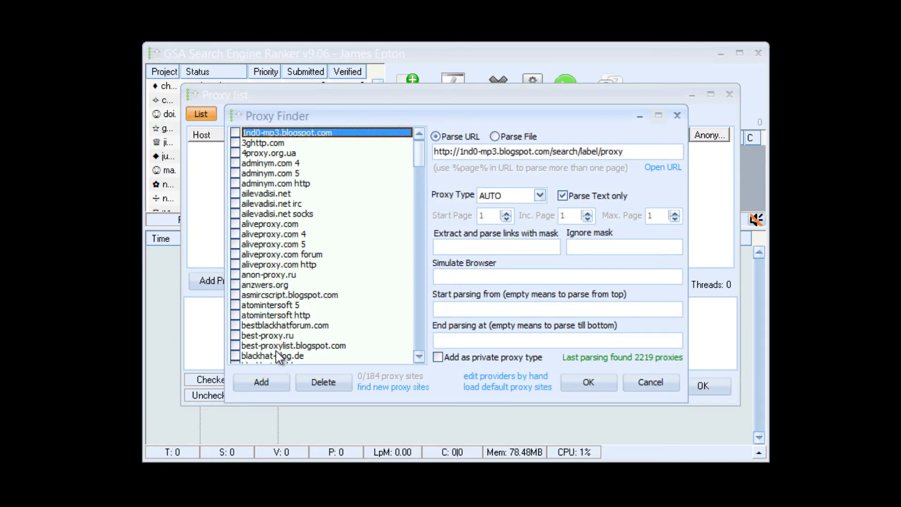
pyautogui.click(264, 380)
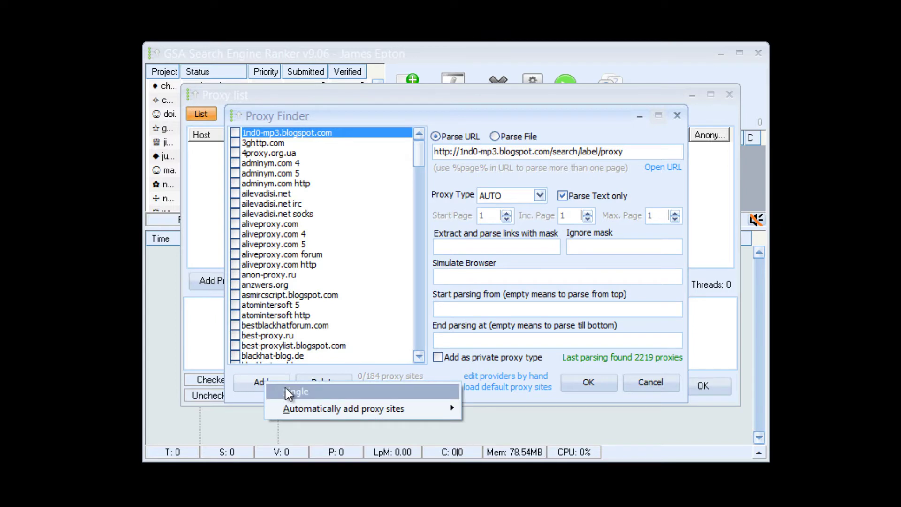
pyautogui.rightClick(309, 251)
pyautogui.click(352, 276)
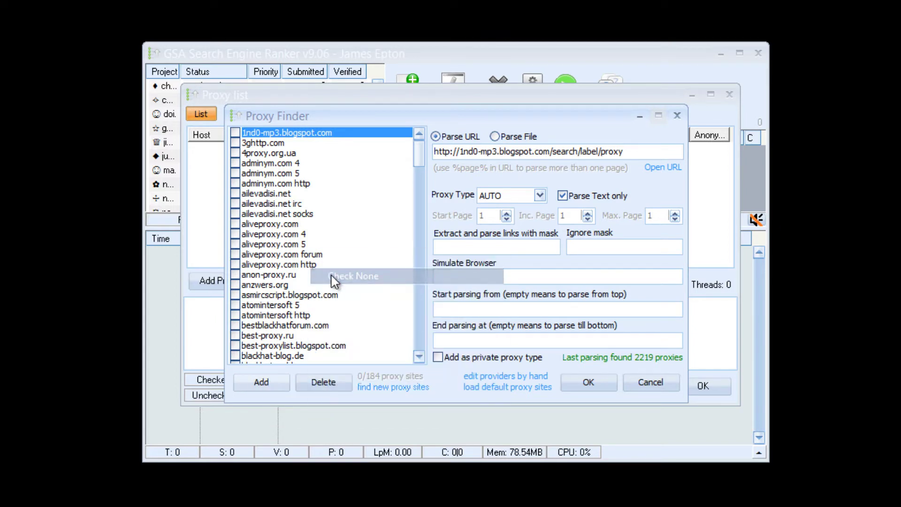
pyautogui.click(257, 383)
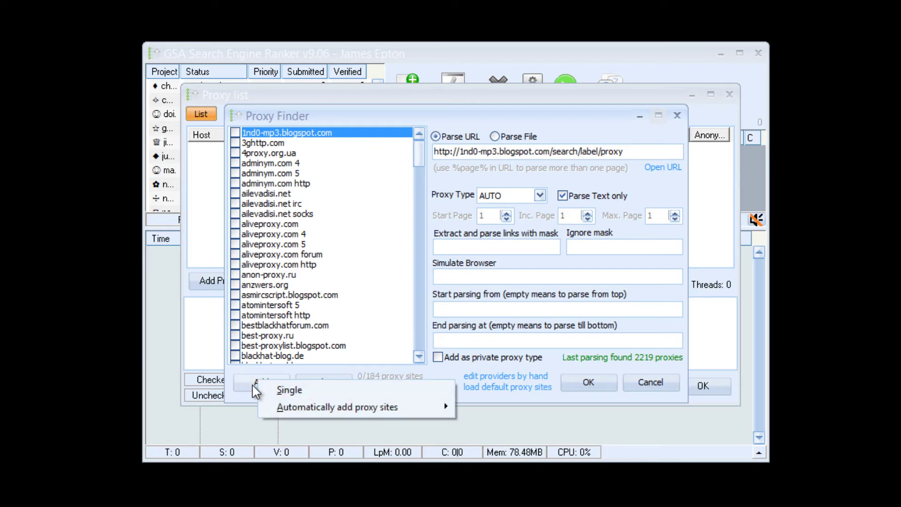
pyautogui.click(287, 389)
# - Enter the Documents-folder path to Posting-Proxies, checking the file name in Explorer
pyautogui.moveTo(422, 212); pyautogui.dragTo(370, 213)
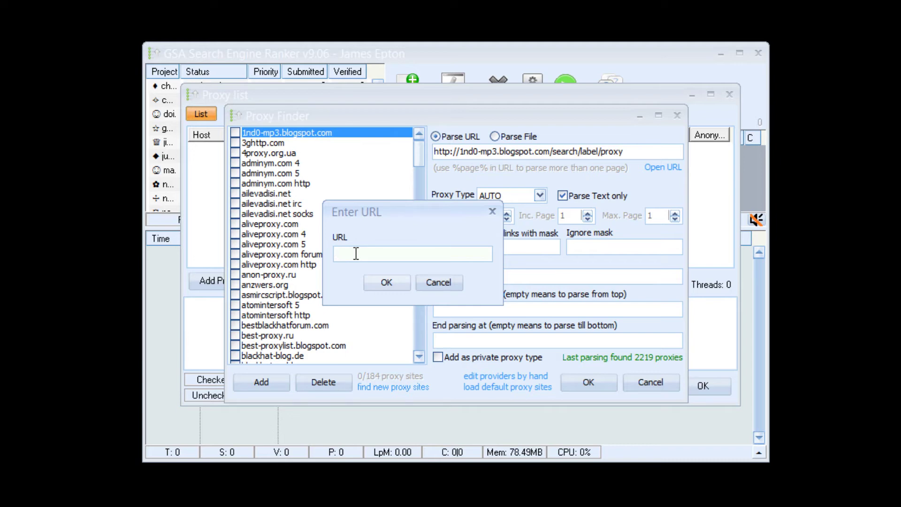
pyautogui.write('C:\\Users\\Jim\\Documents\\')
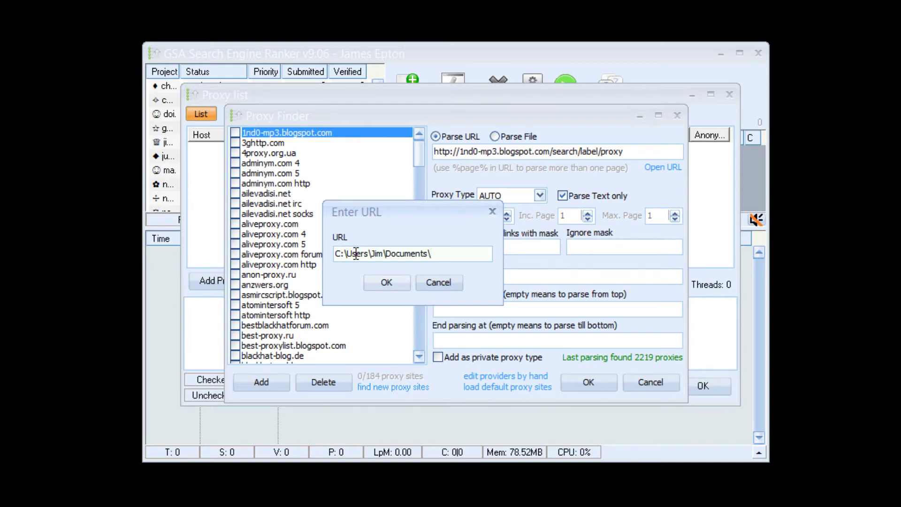
pyautogui.write('Posting-Proxies')
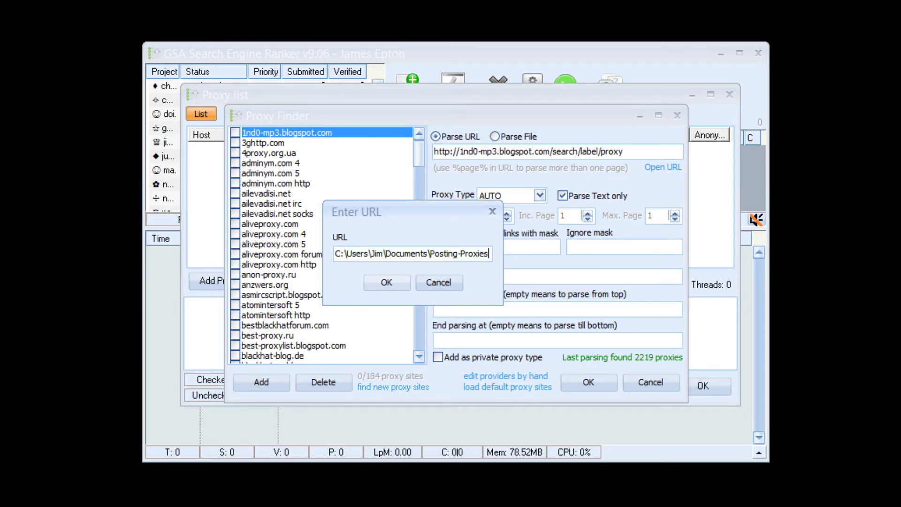
pyautogui.hotkey('alt', 'Tab')
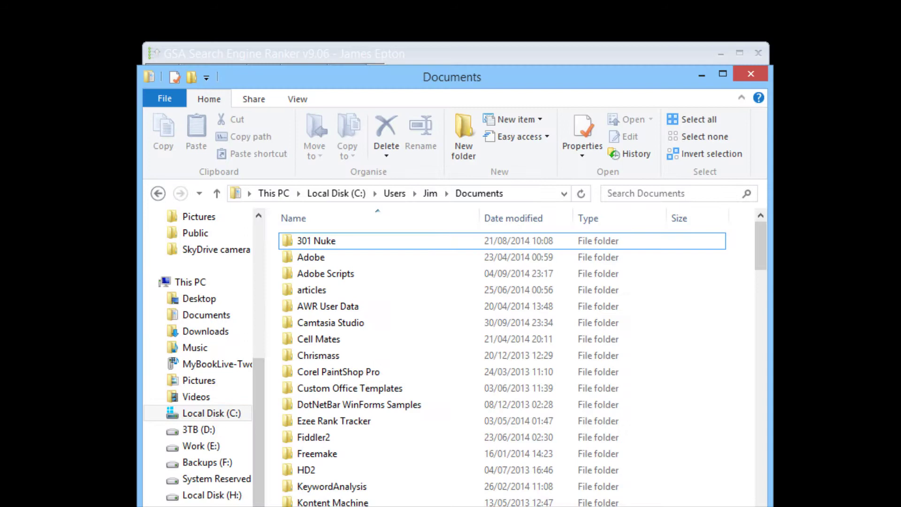
pyautogui.scroll(-10, 408, 422)
pyautogui.scroll(-20, 409, 425)
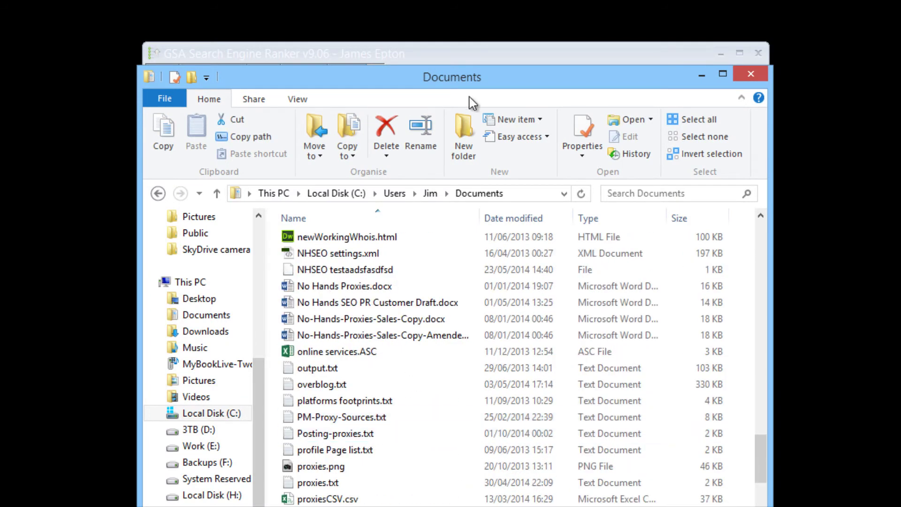
pyautogui.click(498, 56)
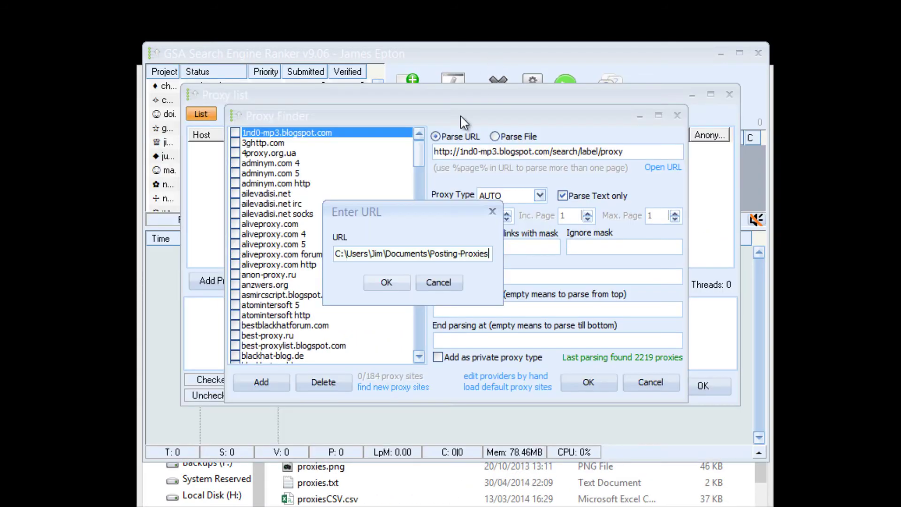
# - Correct the source path so it ends in Posting-proxies.txt and verify the full path
pyautogui.doubleClick(465, 249)
pyautogui.write('proxies.txt')
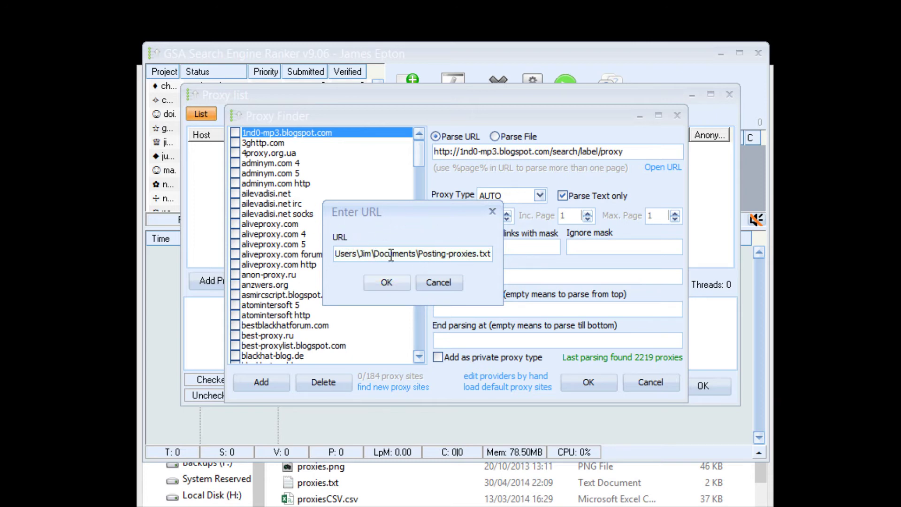
pyautogui.moveTo(479, 254); pyautogui.dragTo(310, 256)
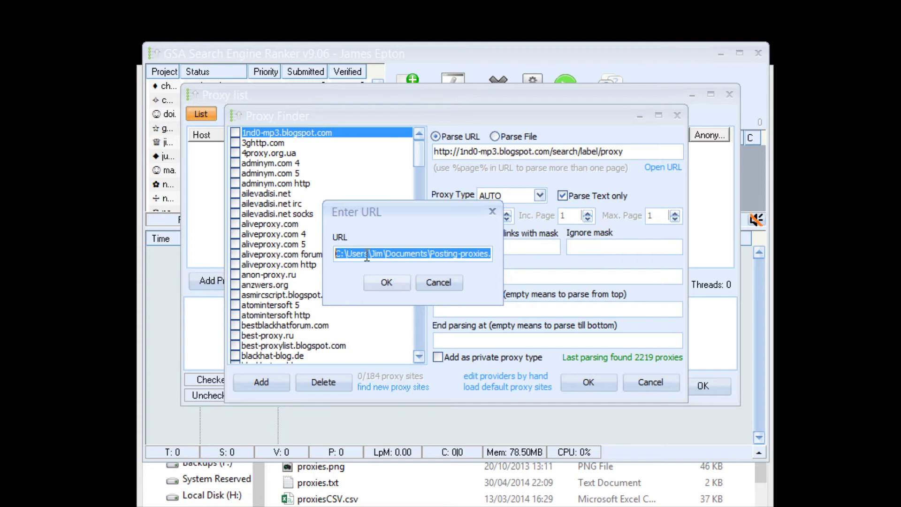
pyautogui.click(369, 255)
pyautogui.moveTo(369, 255); pyautogui.dragTo(486, 255)
pyautogui.click(480, 255)
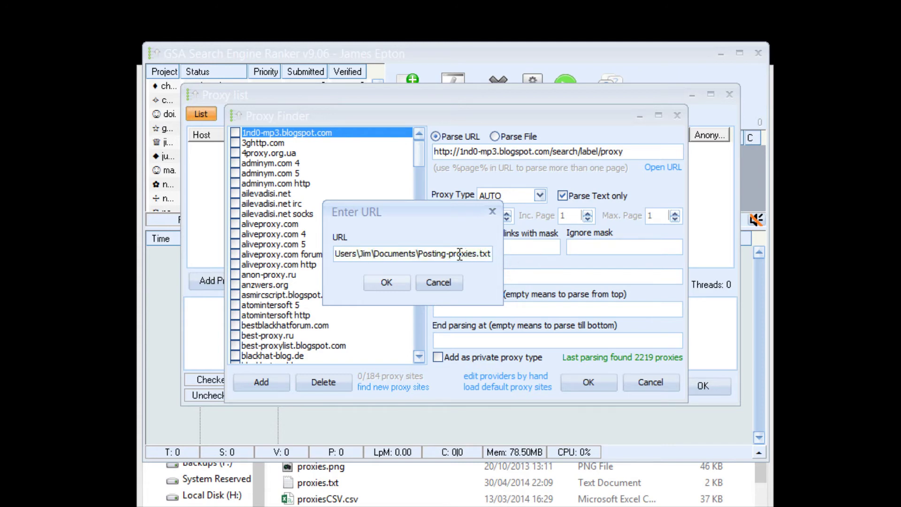
pyautogui.moveTo(468, 256); pyautogui.dragTo(328, 263)
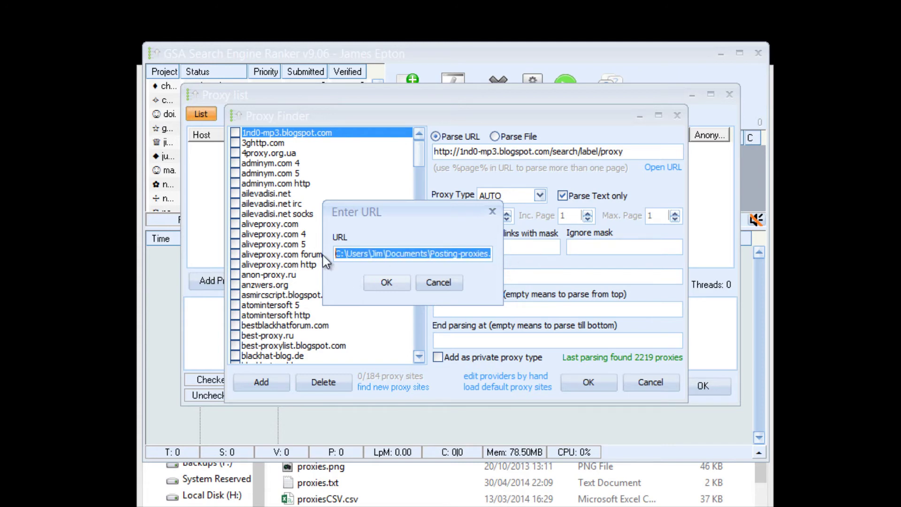
pyautogui.click(412, 256)
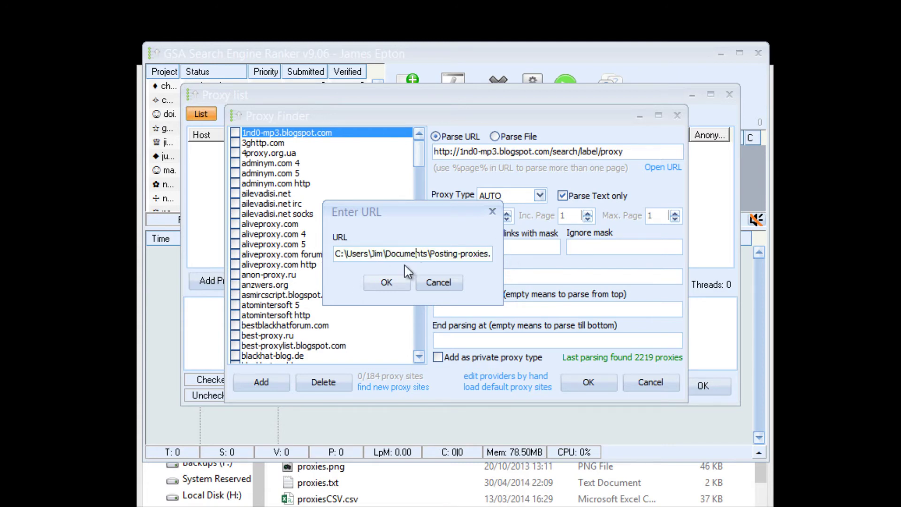
# - Add Posting-proxies.txt as a parsed-file source flagged as private proxies
pyautogui.click(386, 283)
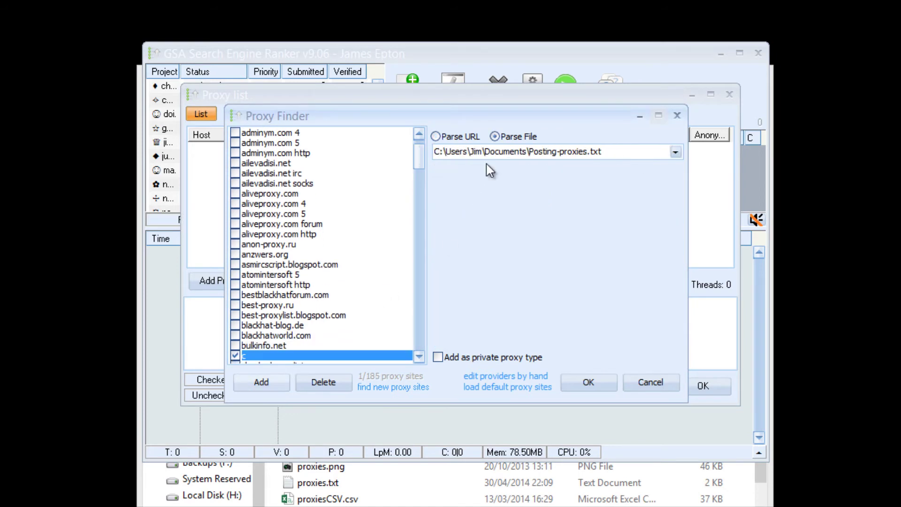
pyautogui.click(676, 151)
pyautogui.click(460, 360)
pyautogui.click(251, 384)
# - Add a single source for Google-proxies.txt by pasting the path and replacing 'Posting' with 'Google'
pyautogui.click(272, 394)
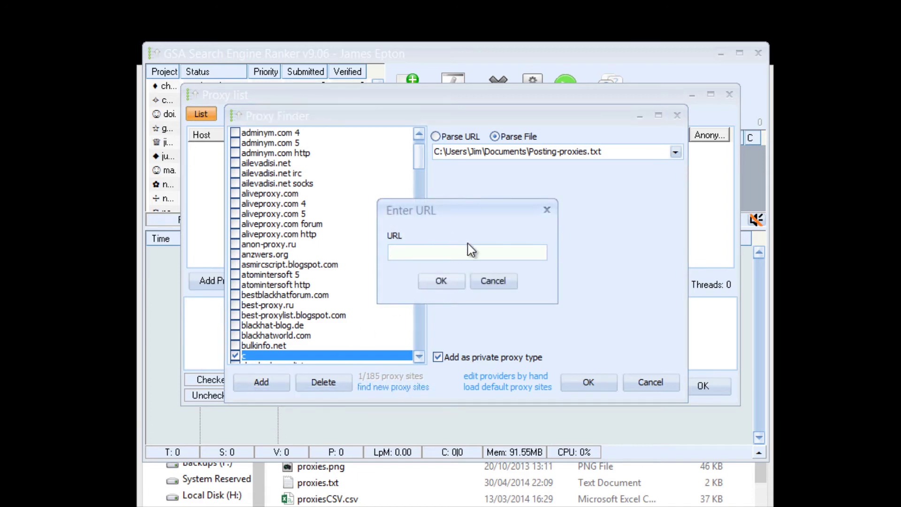
pyautogui.hotkey('ctrl', 'v')
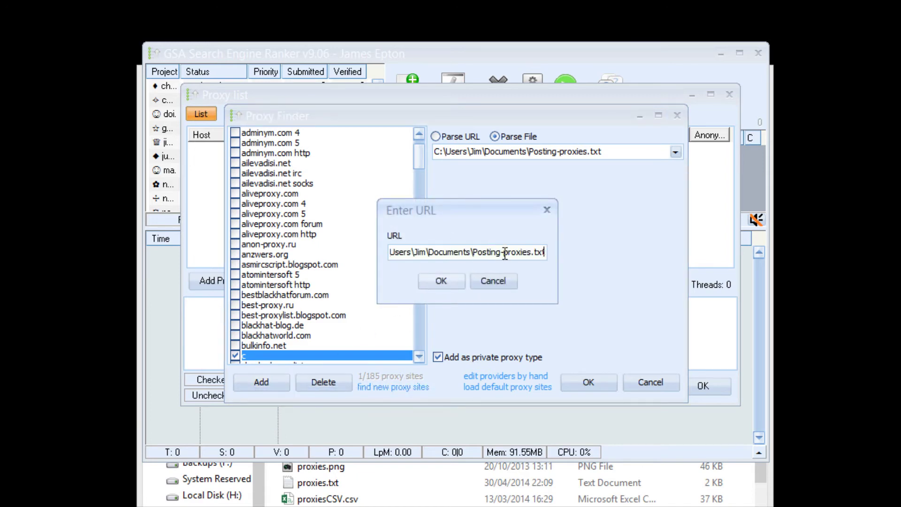
pyautogui.moveTo(501, 252); pyautogui.dragTo(476, 254)
pyautogui.write('Google')
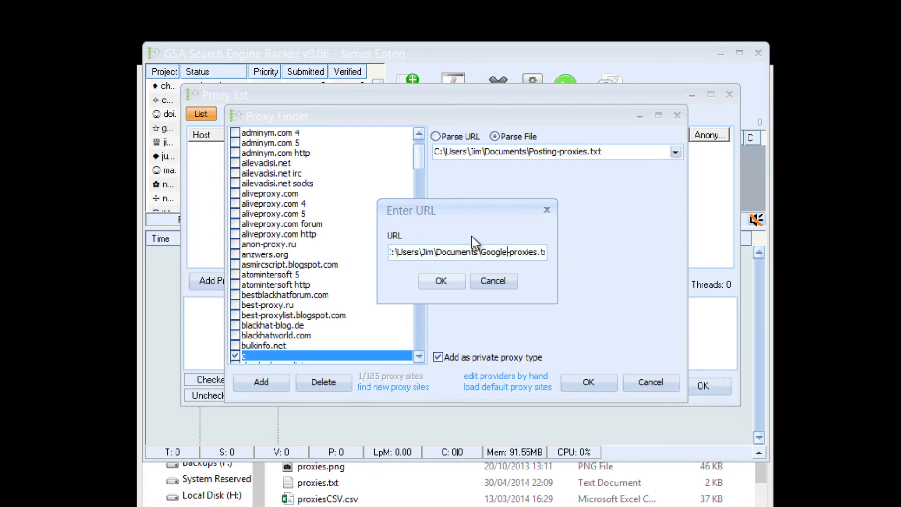
pyautogui.click(443, 281)
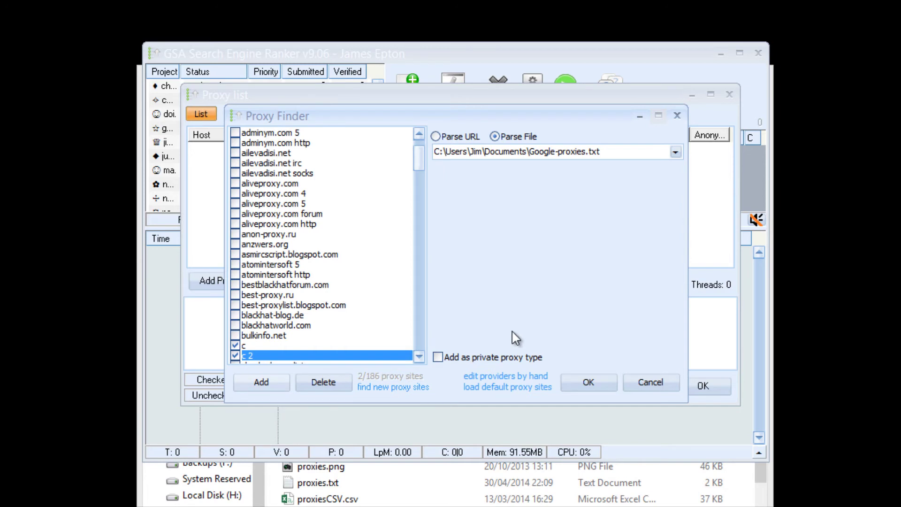
# - Save the proxy sources and set the proxy list to auto-search for new proxies every 1 minute
pyautogui.click(567, 381)
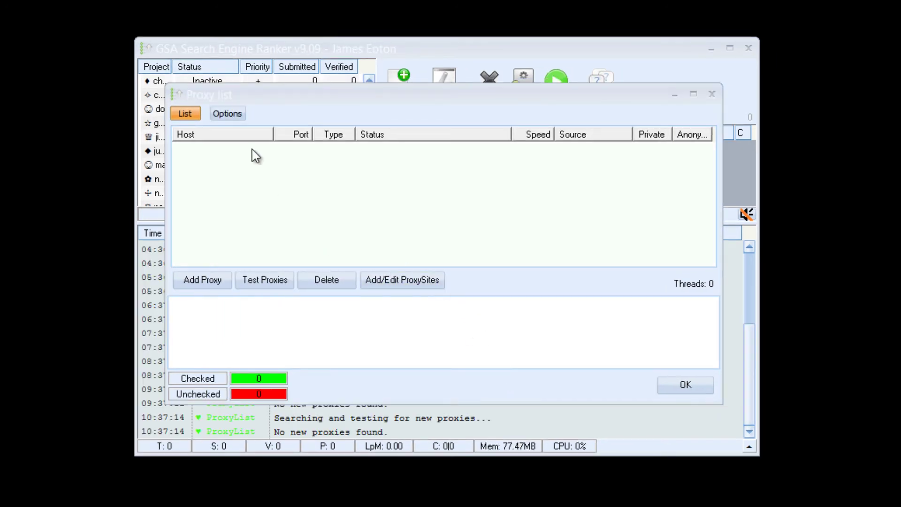
pyautogui.click(233, 117)
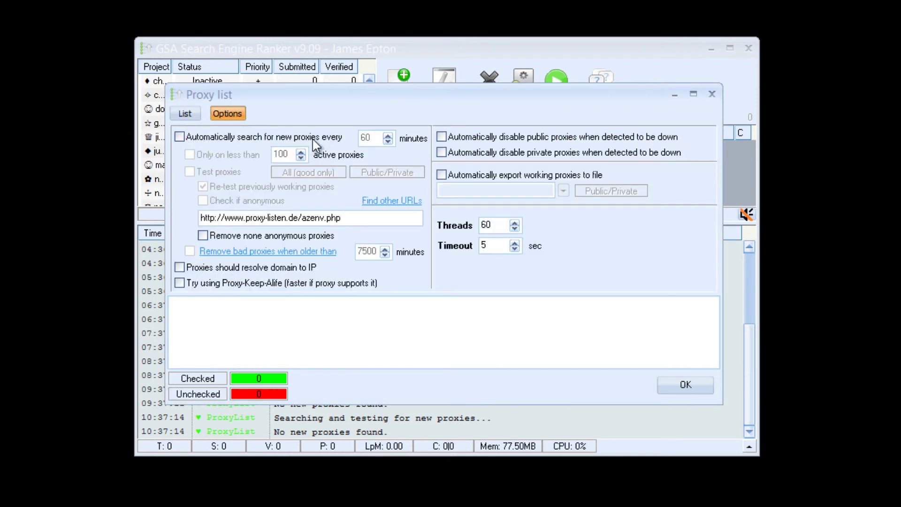
pyautogui.click(248, 138)
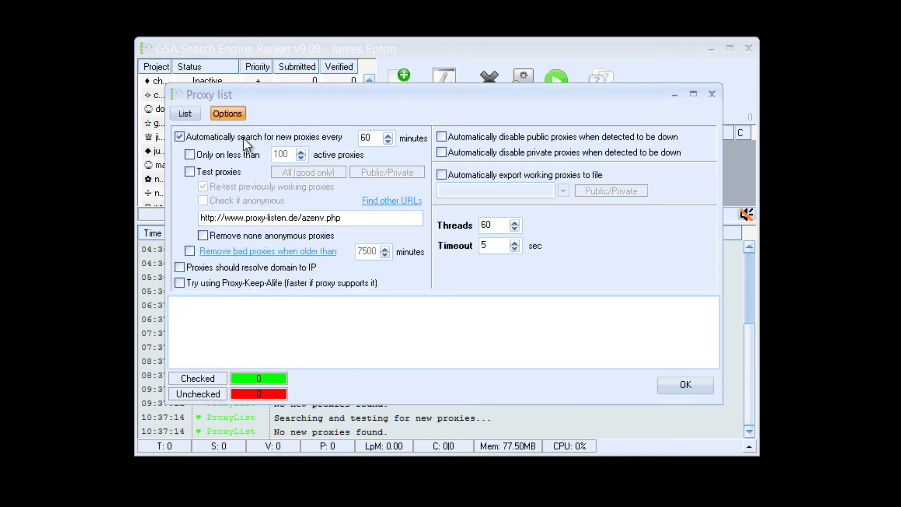
pyautogui.doubleClick(366, 137)
pyautogui.write('1')
# - Auto-disable both public and private proxies when they go down, then close the Proxy list with OK
pyautogui.click(461, 139)
pyautogui.click(456, 153)
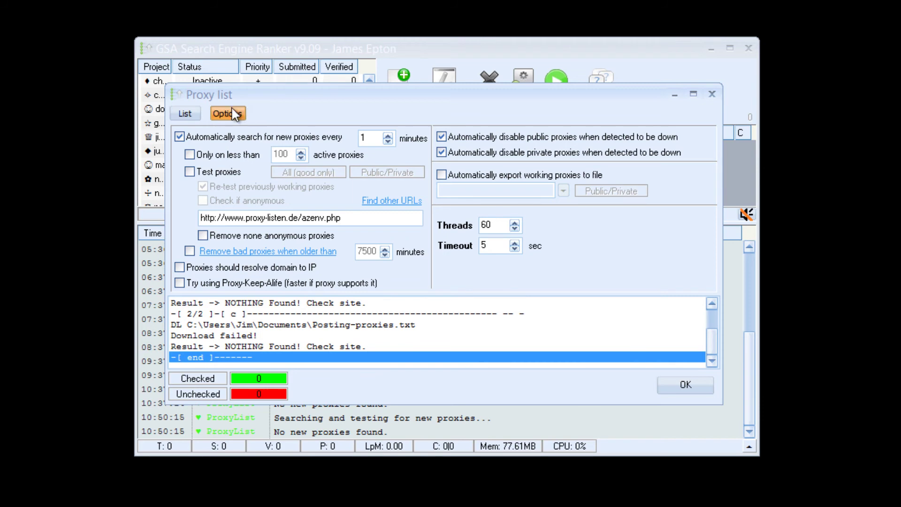
pyautogui.click(185, 113)
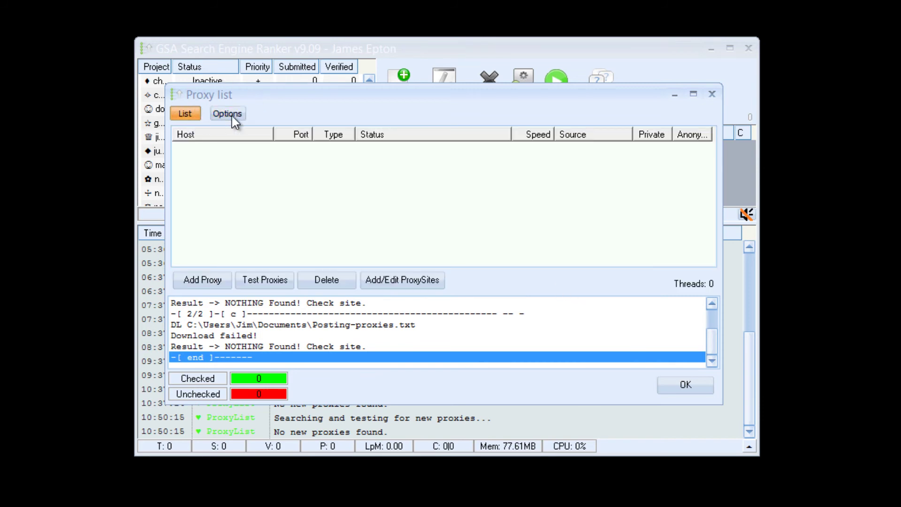
pyautogui.click(230, 115)
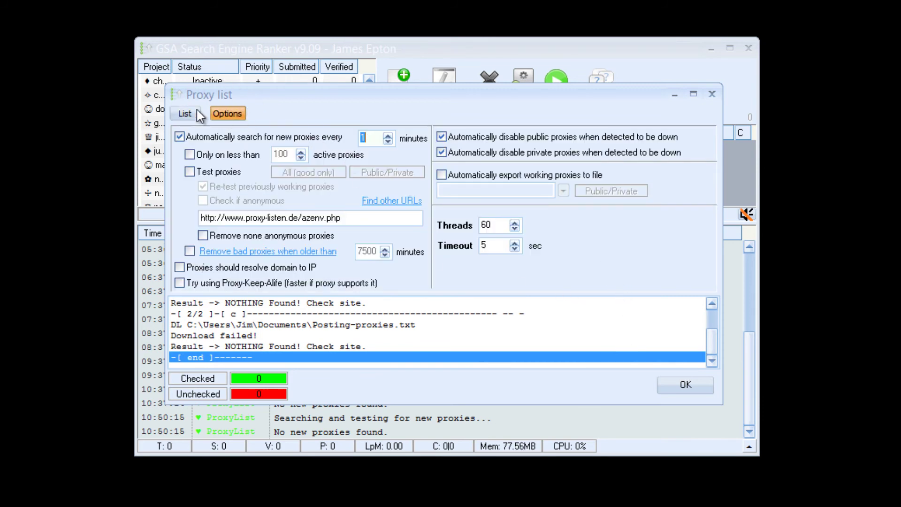
pyautogui.click(184, 115)
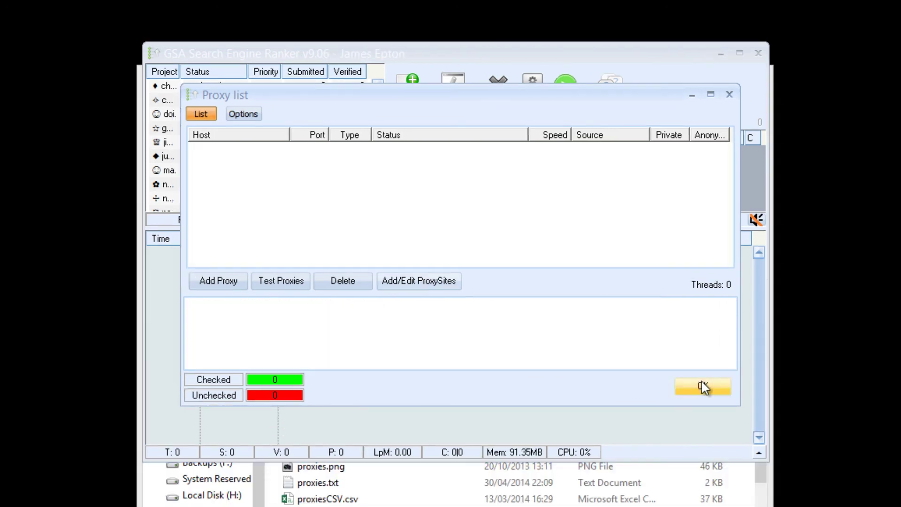
pyautogui.click(695, 383)
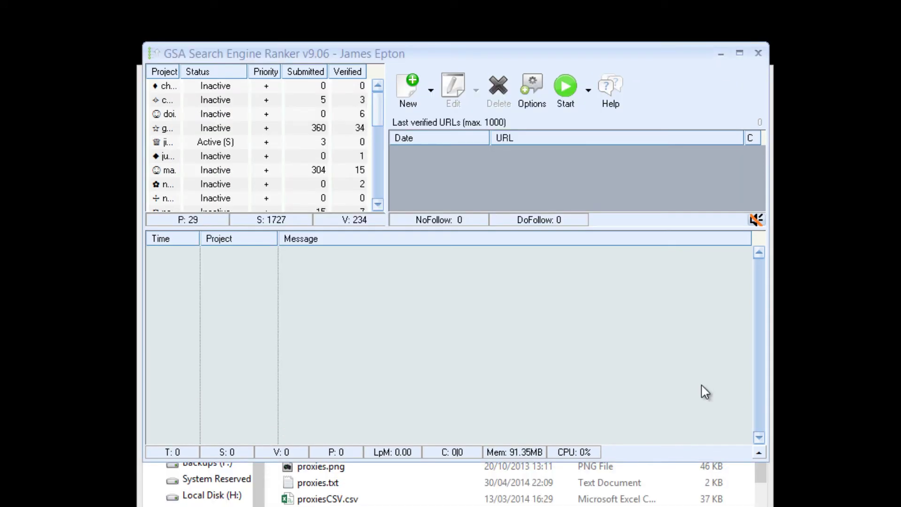
# - Review No Hands Proxies' 277 working proxies and its work log, then return to GSA SER
pyautogui.hotkey('alt', 'Tab')
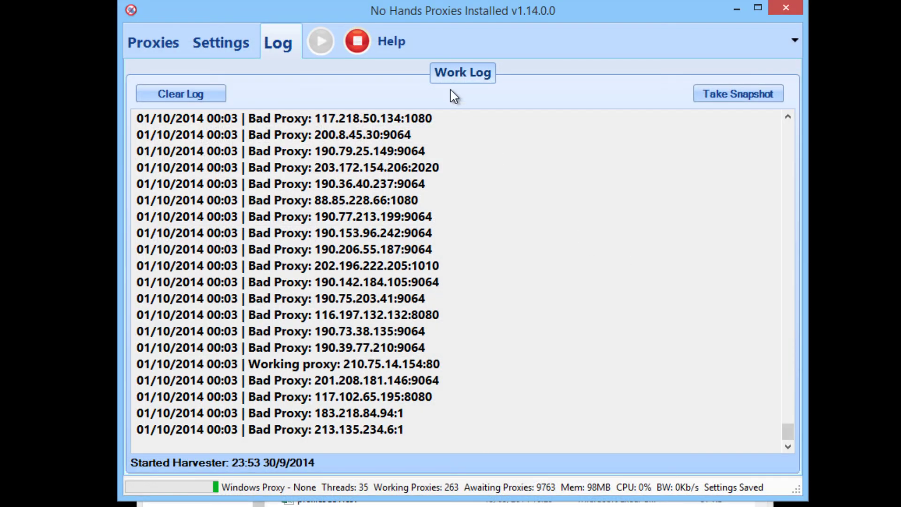
pyautogui.click(149, 43)
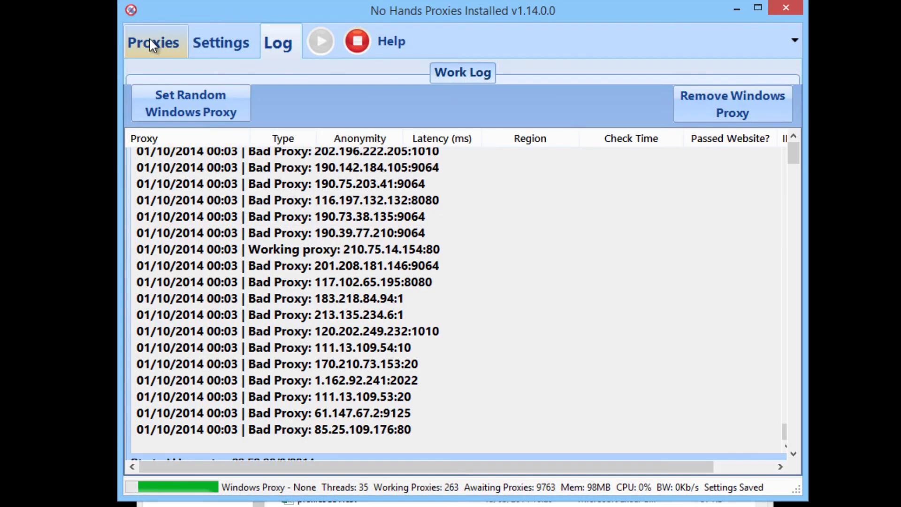
pyautogui.scroll(-20, 744, 230)
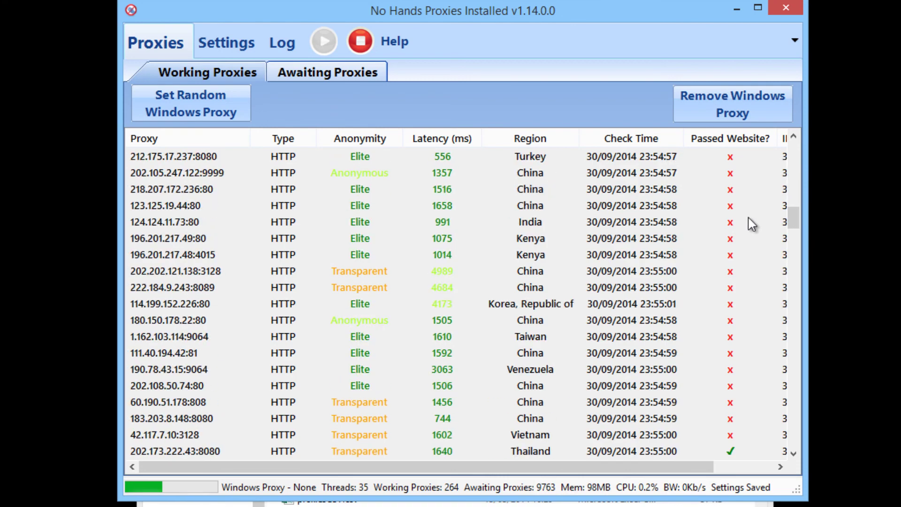
pyautogui.scroll(-10, 747, 218)
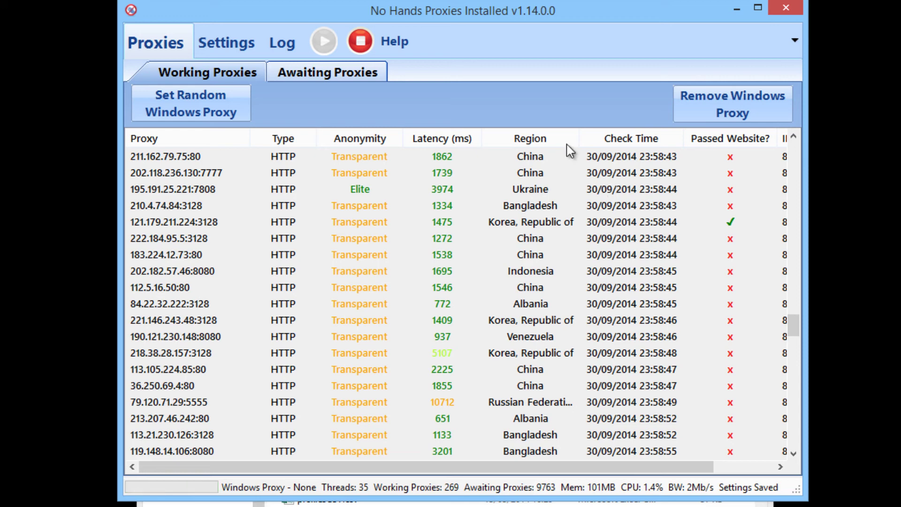
pyautogui.click(223, 43)
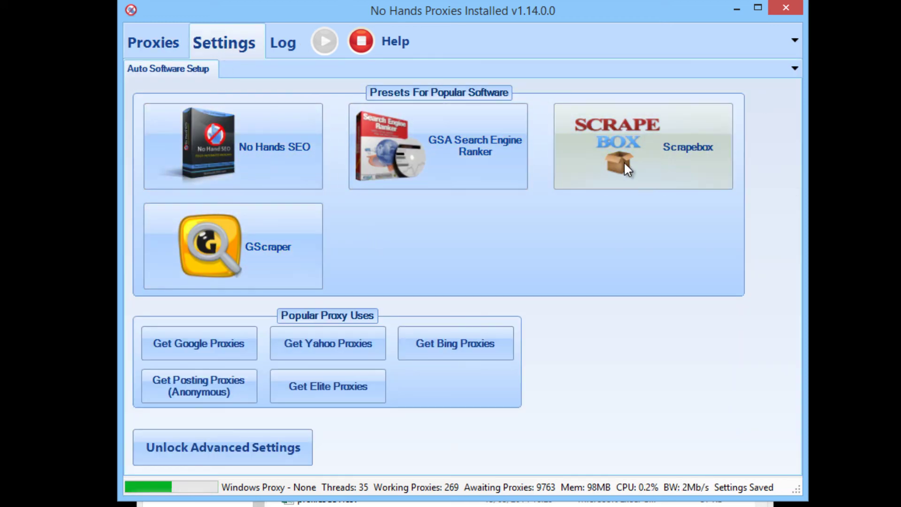
pyautogui.click(145, 50)
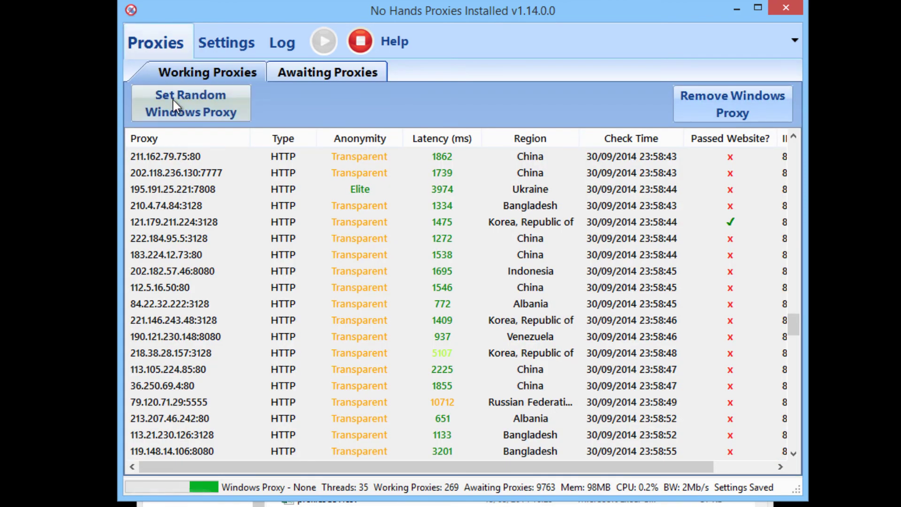
pyautogui.scroll(-2, 765, 238)
pyautogui.scroll(-8, 765, 237)
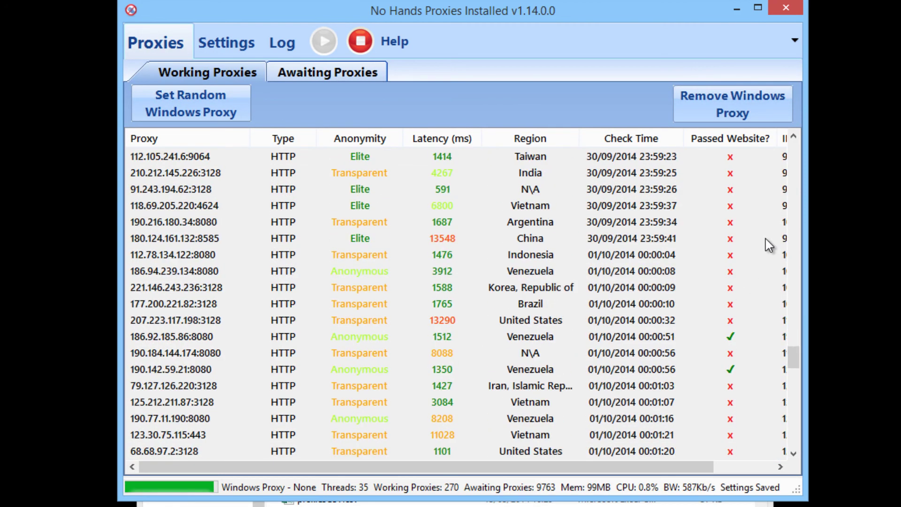
pyautogui.click(272, 42)
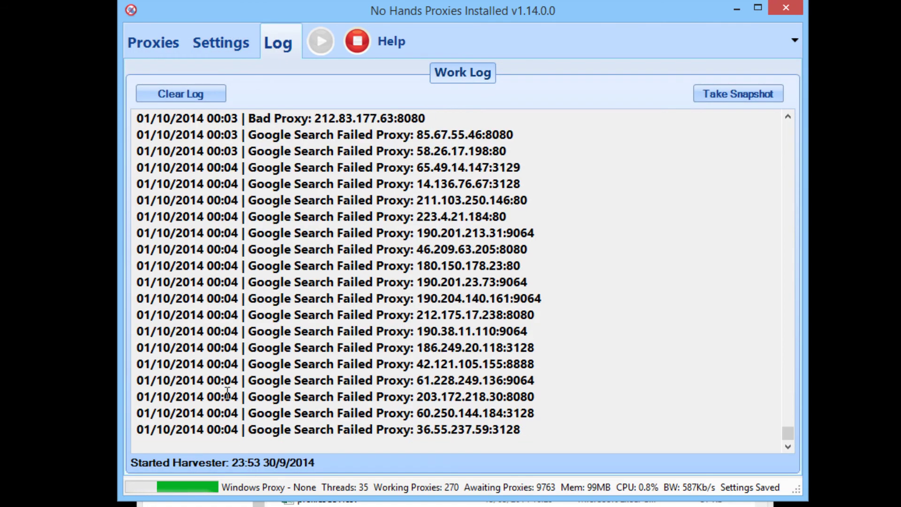
pyautogui.click(164, 54)
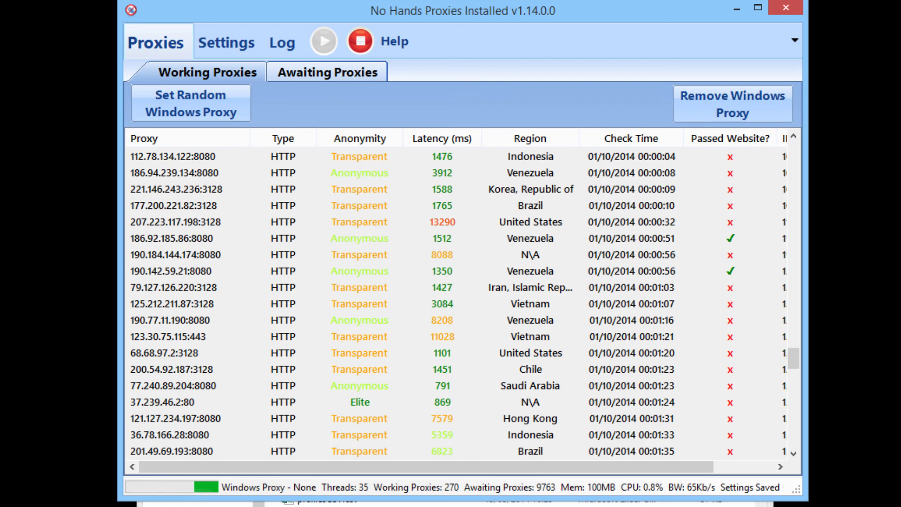
pyautogui.hotkey('alt', 'Tab')
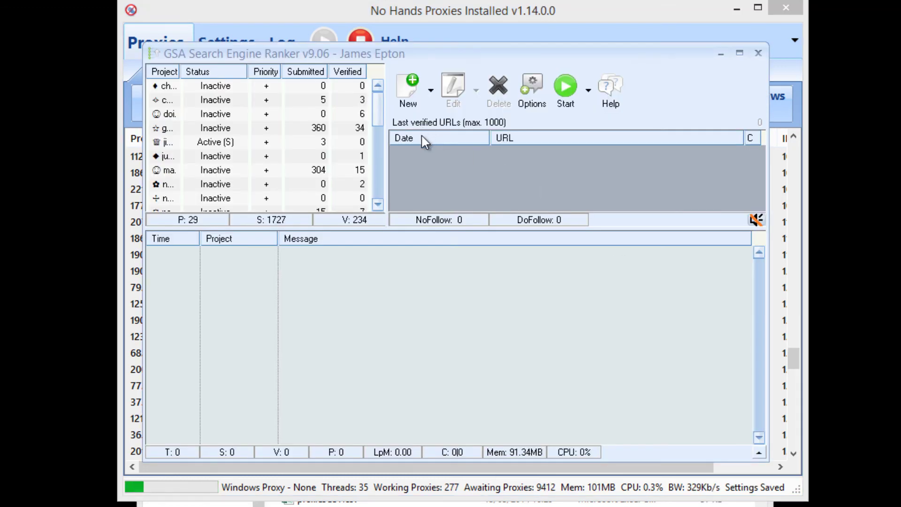
# - Bring the No Hands Proxies window back in front of GSA Search Engine Ranker
pyautogui.click(362, 10)
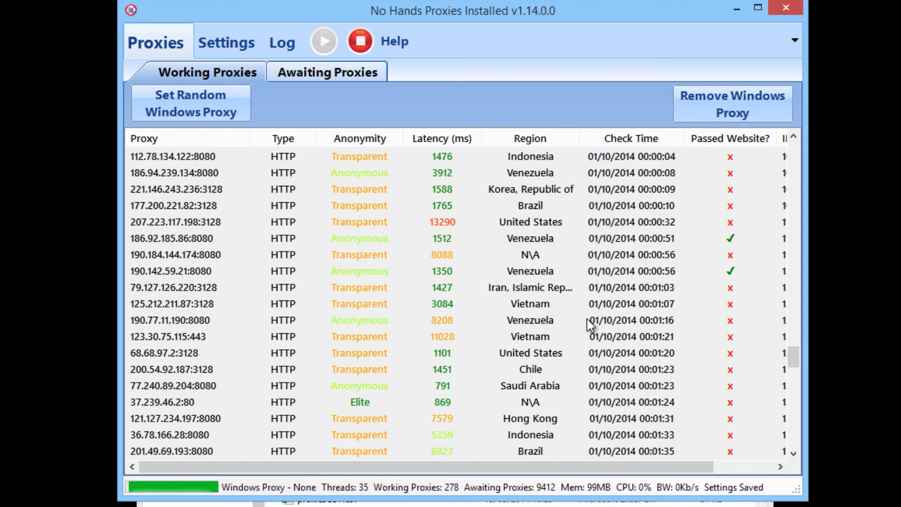
# - Scroll through the Working Proxies table, then go to the Auto Software Setup presets page
pyautogui.scroll(-5, 590, 324)
pyautogui.scroll(-1, 591, 324)
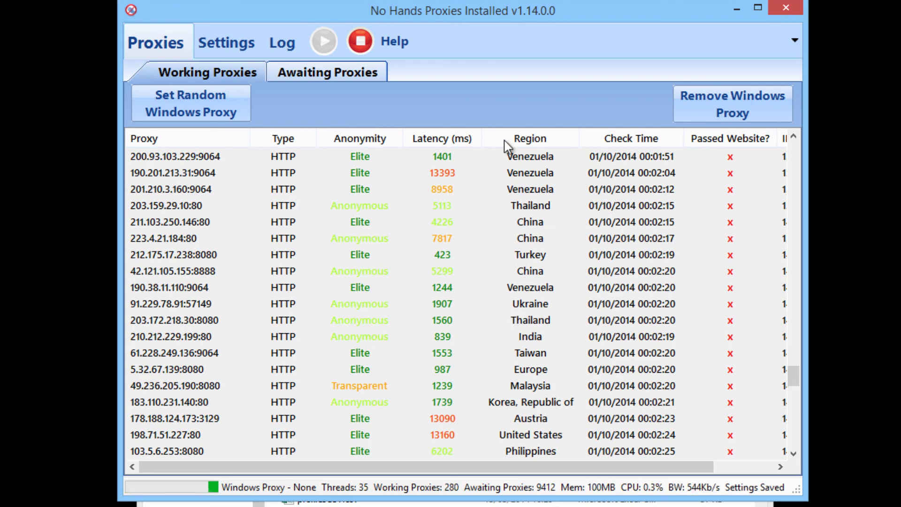
pyautogui.click(248, 40)
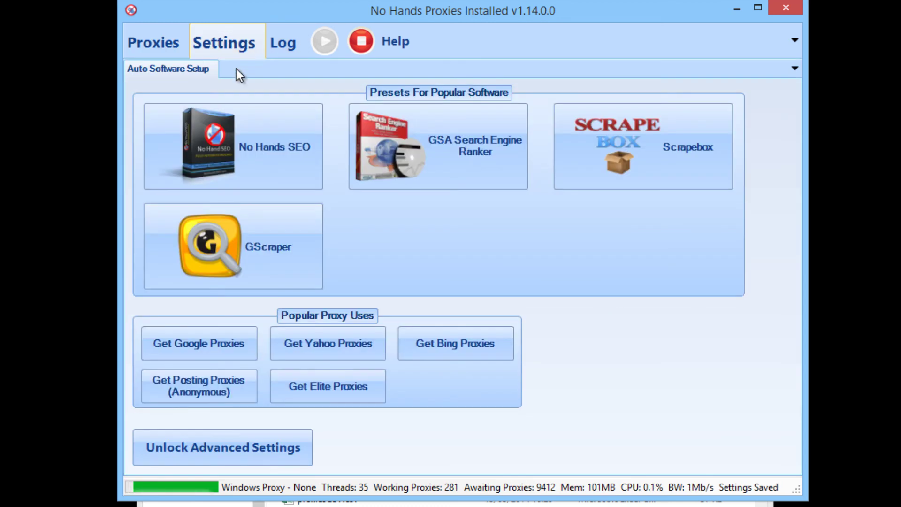